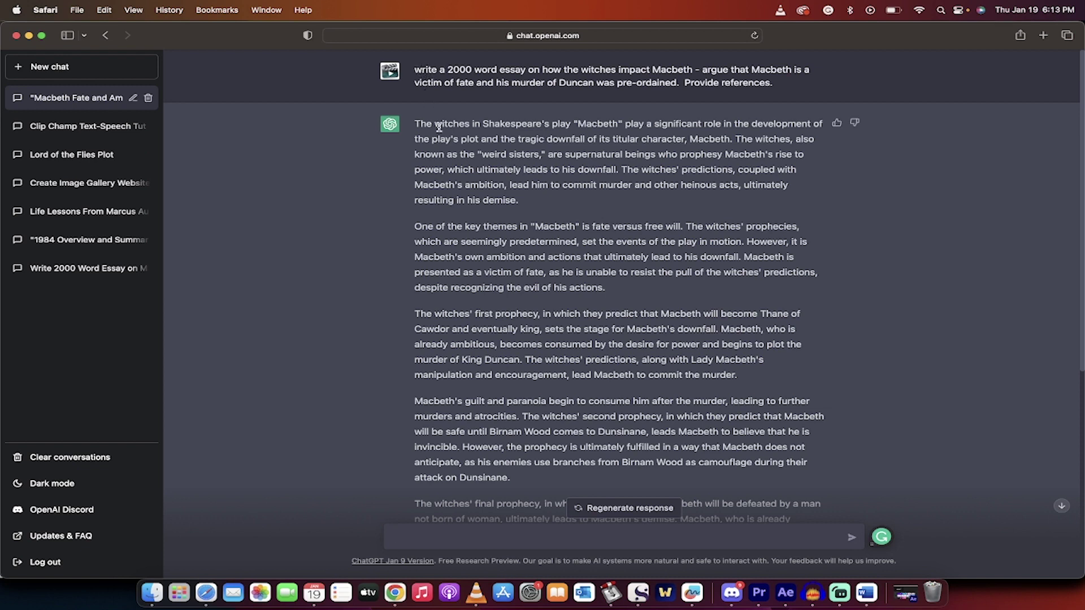
Send ChatGPT the prompt 'write a 500 word essay on macbeth'.
text(write a 500 word essay on macbet)
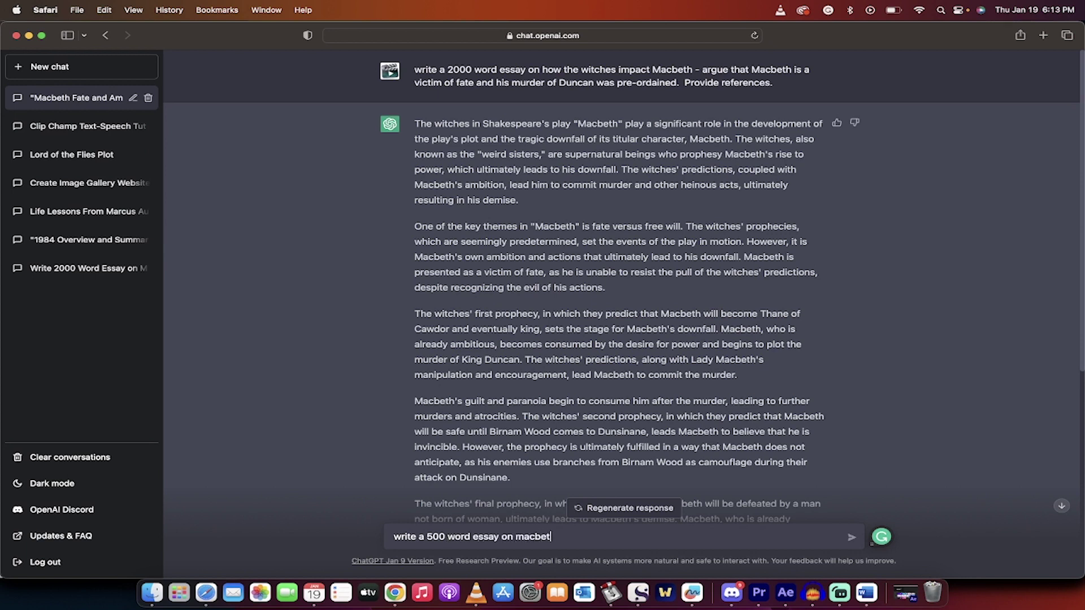
text(h)
key(Return)
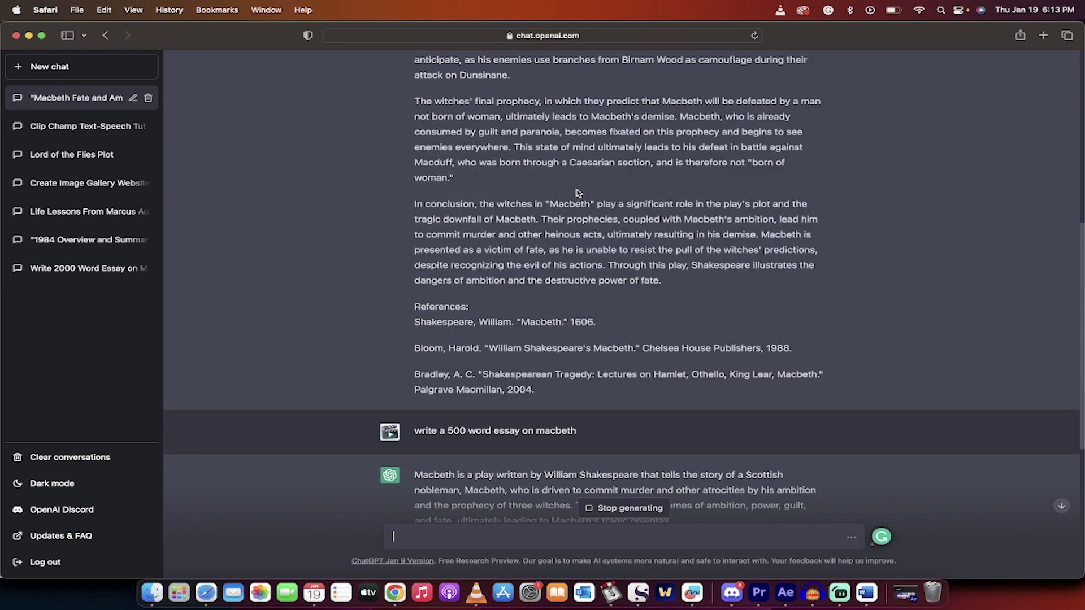
Select the essay's References list.
drag(417, 309, 545, 386)
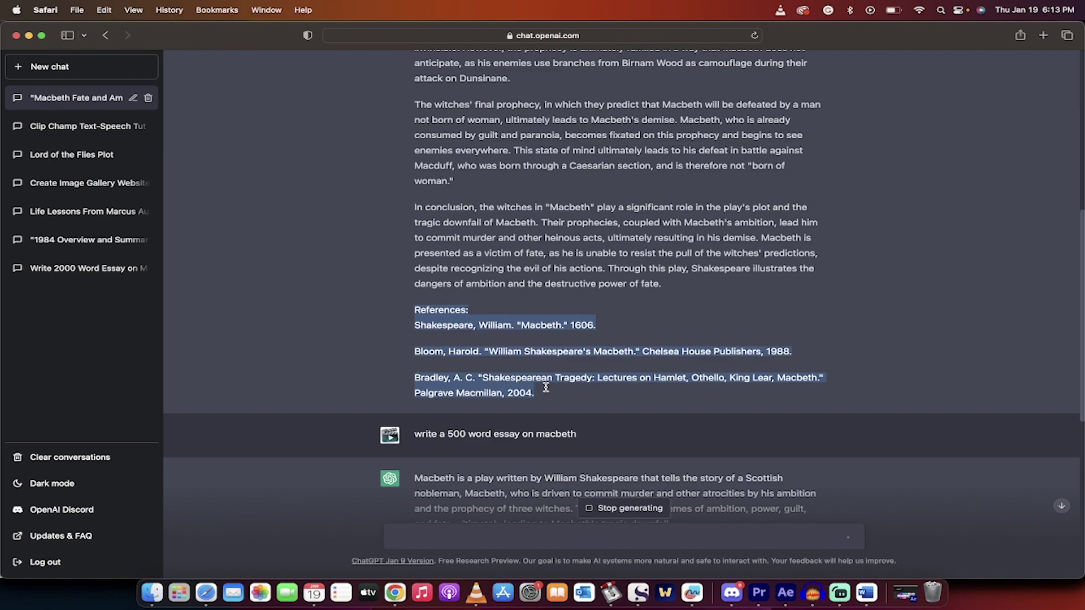
drag(545, 388, 545, 389)
scroll(467, 525, down, 5)
Ask ChatGPT to 'provide further ideas for references I can review'.
click(462, 529)
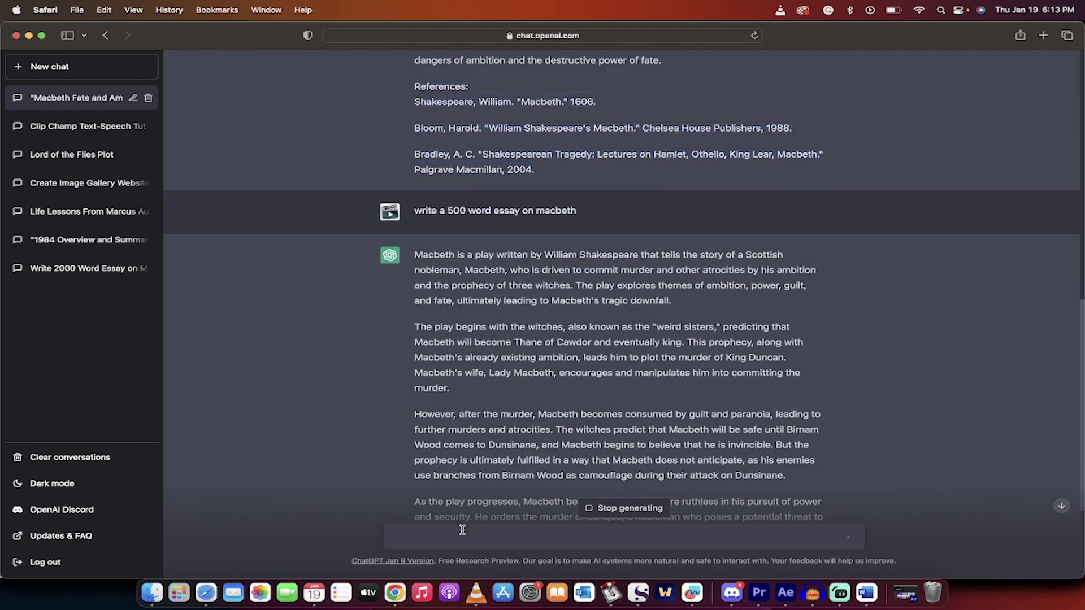
text(provi)
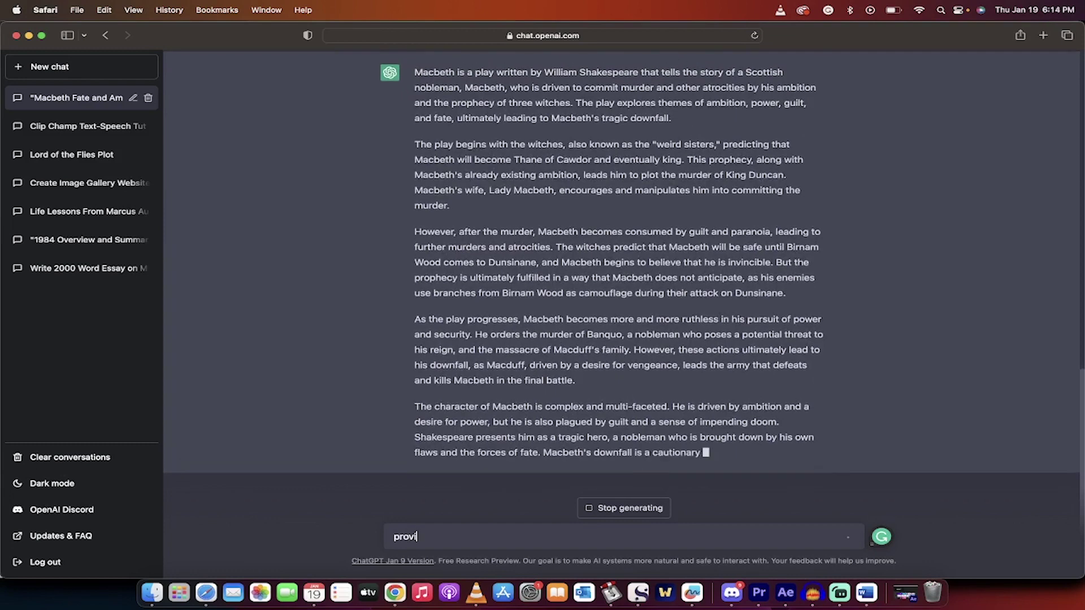
text(de further ide)
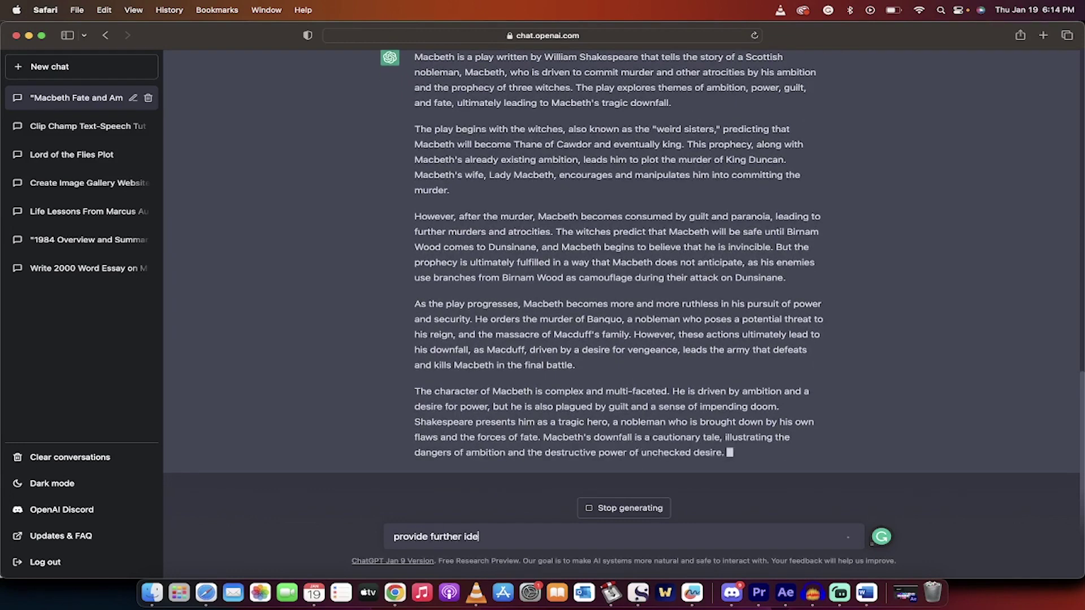
text(as for references I can)
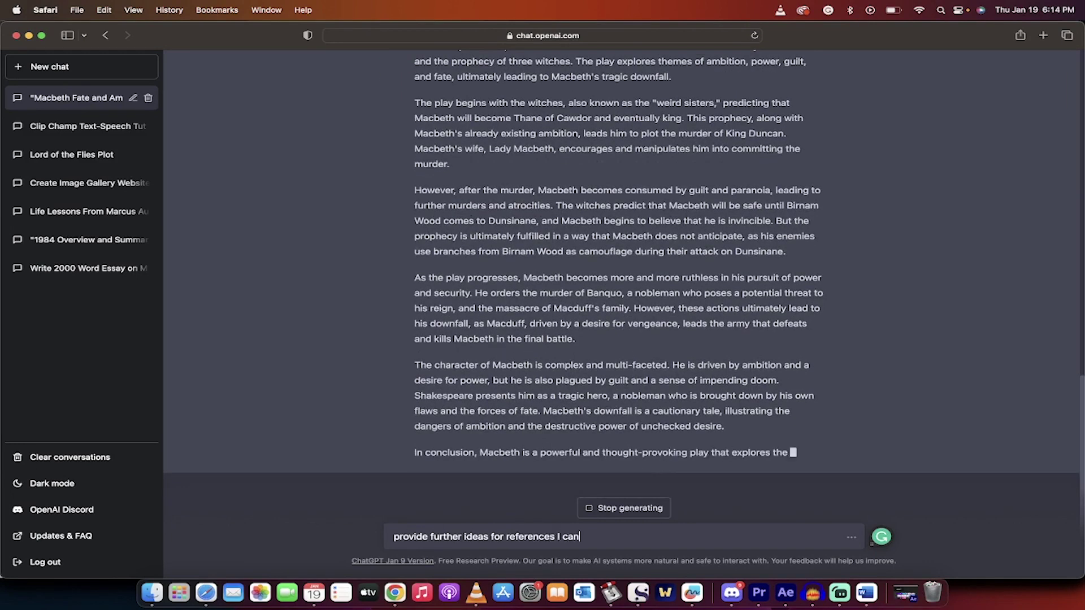
text( review)
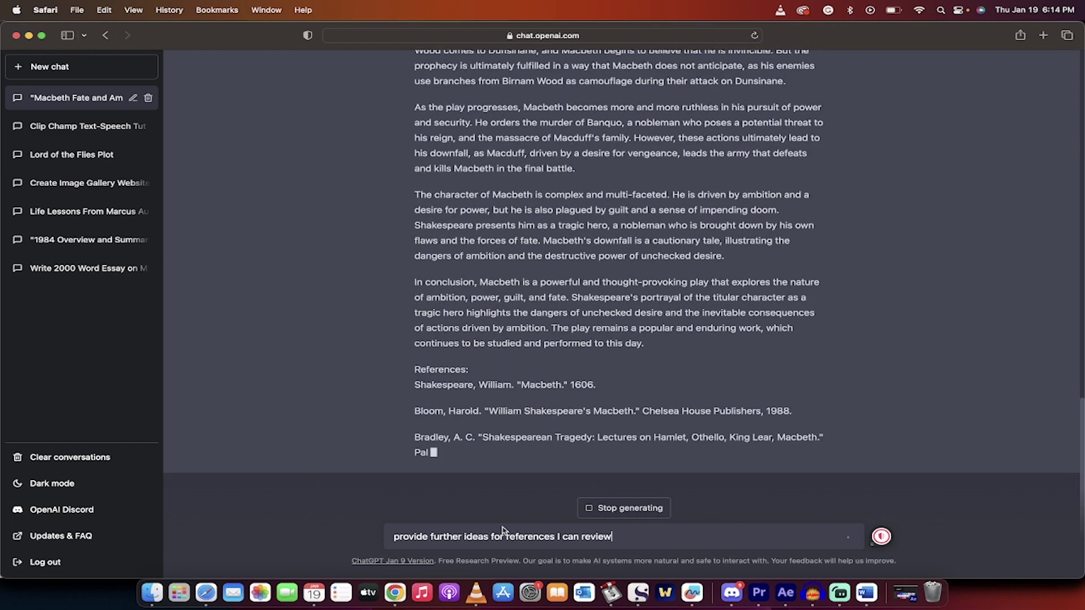
key(Return)
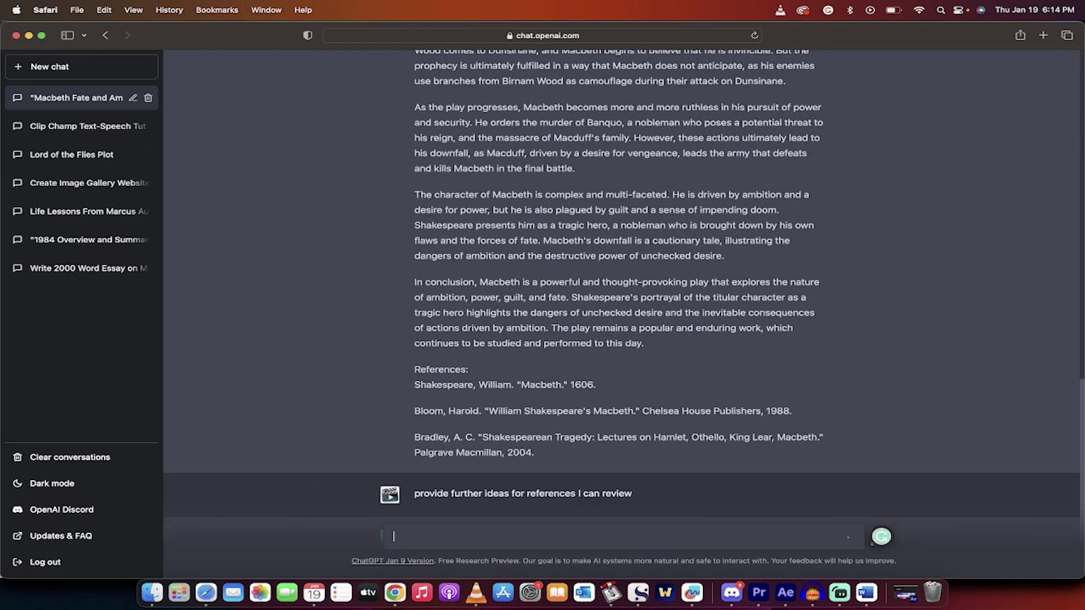
Switch to the witches chat and scroll through the 1000-word essay and fate elaboration.
click(395, 593)
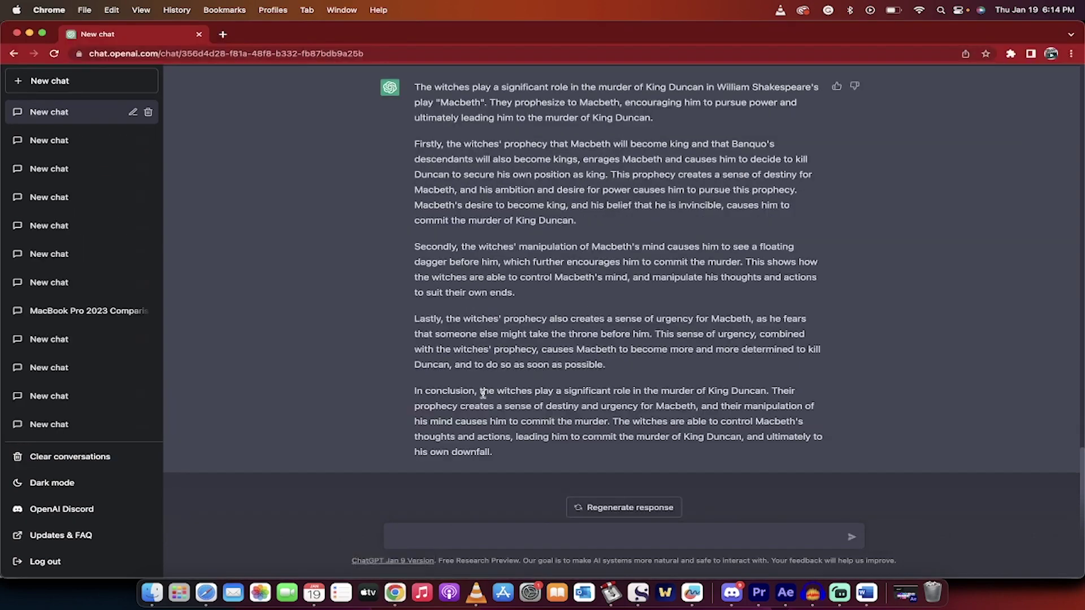
scroll(483, 394, up, 15)
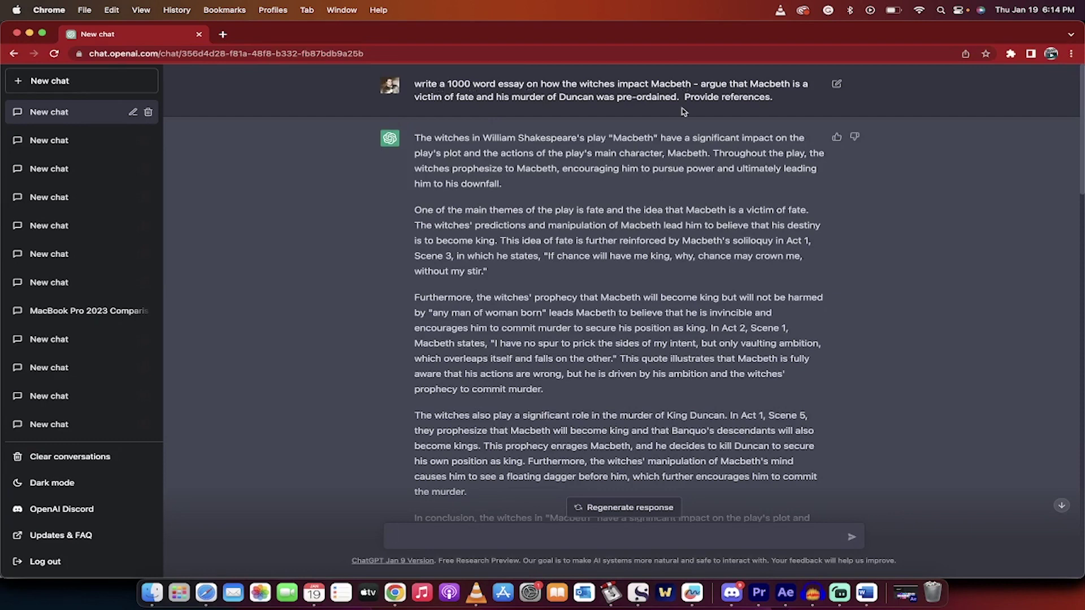
scroll(686, 192, down, 10)
scroll(466, 266, down, 8)
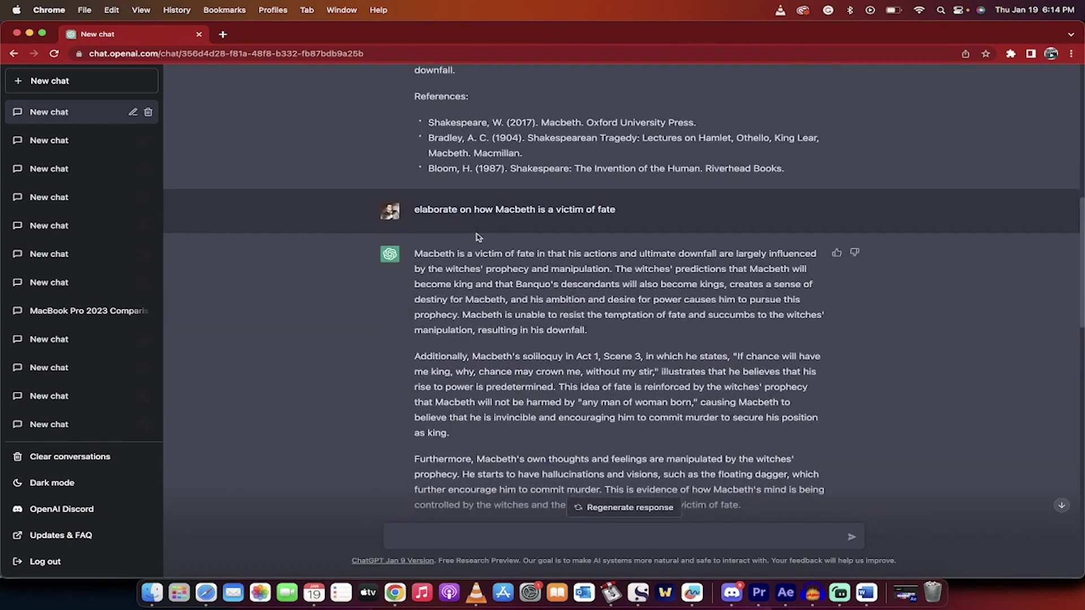
scroll(477, 238, up, 15)
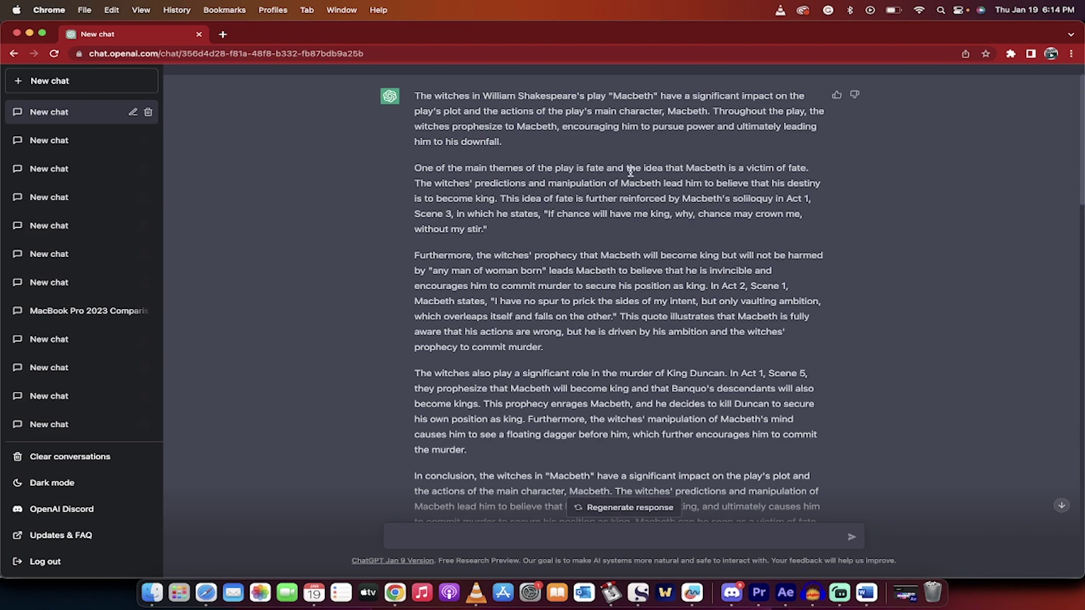
scroll(635, 187, down, 2)
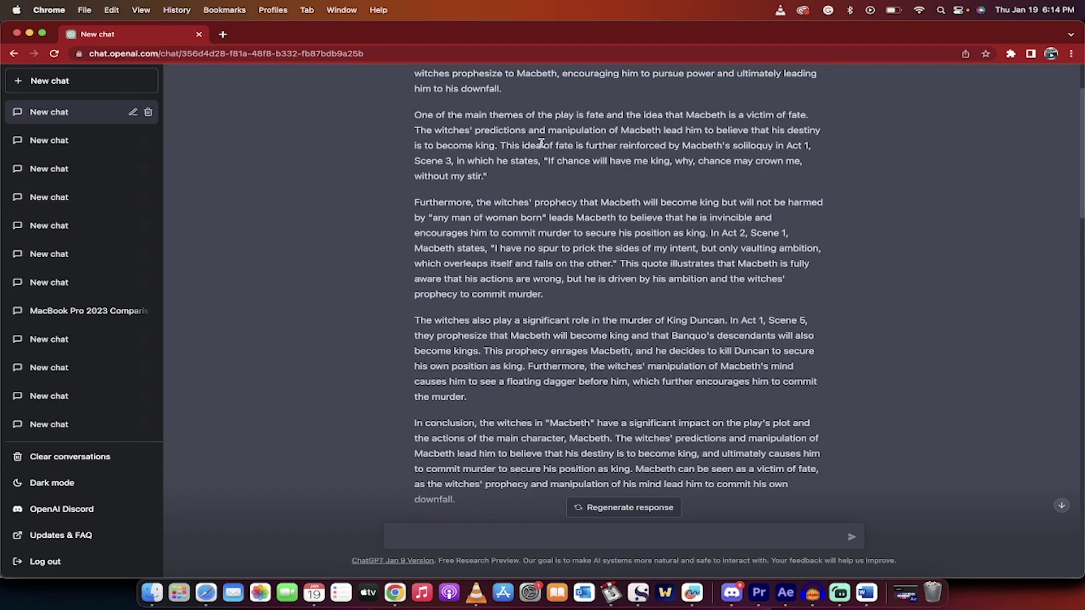
scroll(601, 287, down, 7)
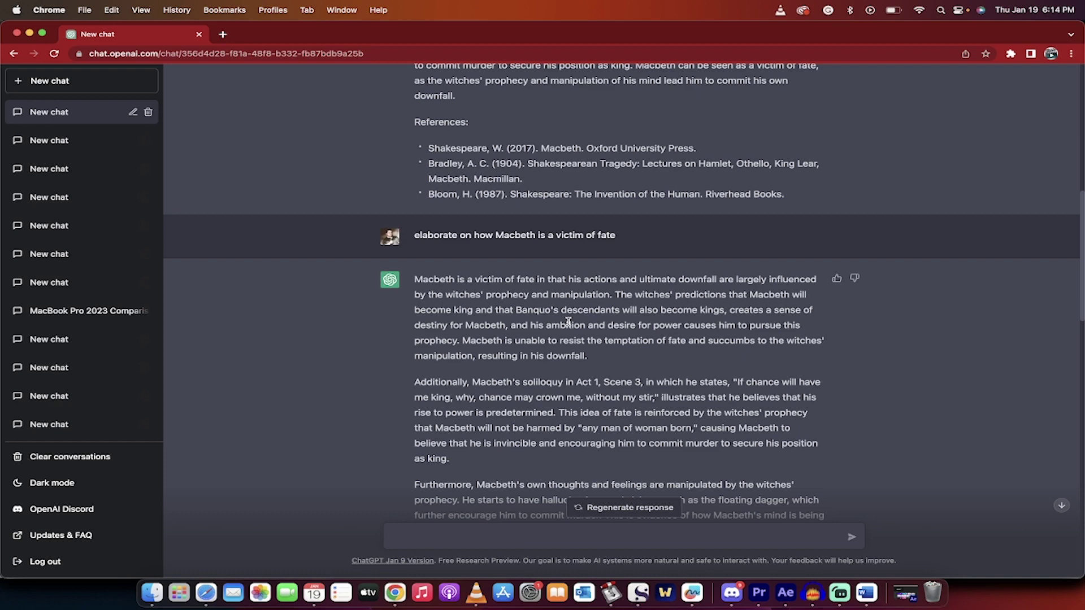
scroll(568, 321, down, 3)
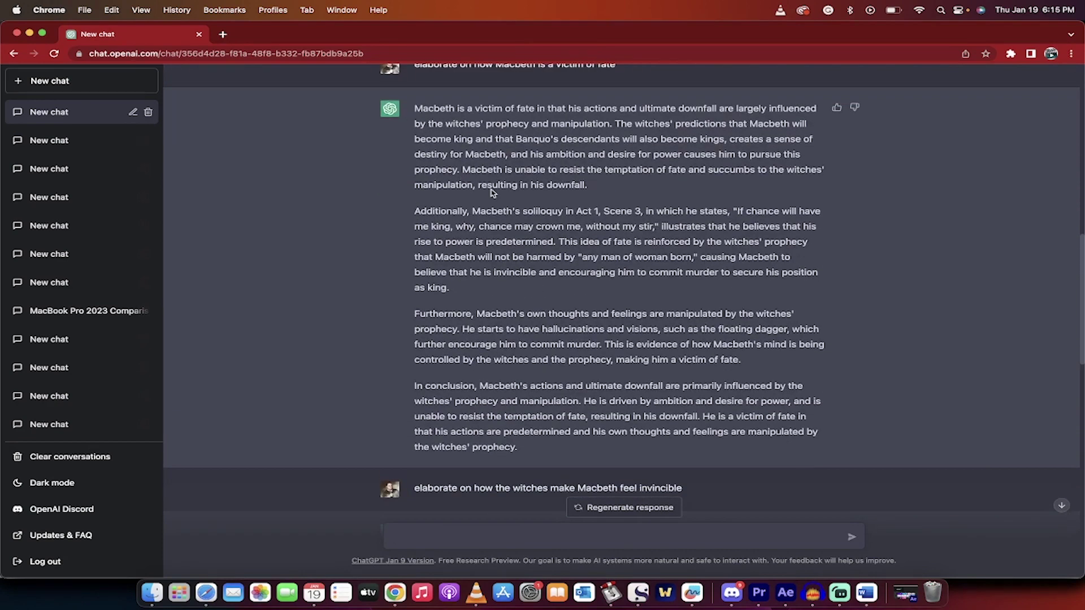
Highlight the Furthermore paragraph about the witches' prophecy to review it, then deselect it.
scroll(550, 372, down, 1)
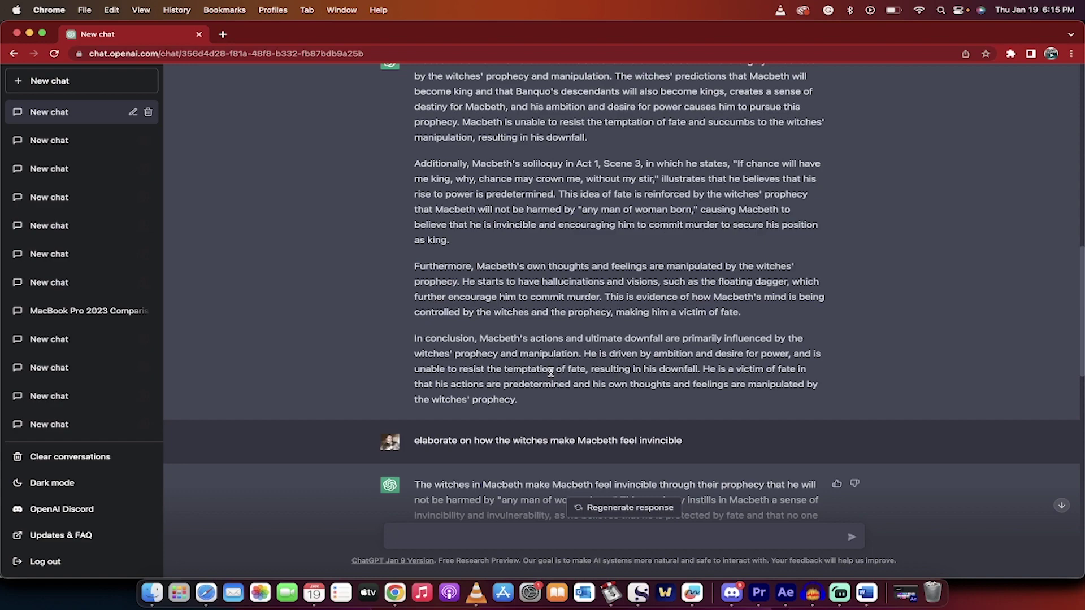
scroll(550, 371, up, 20)
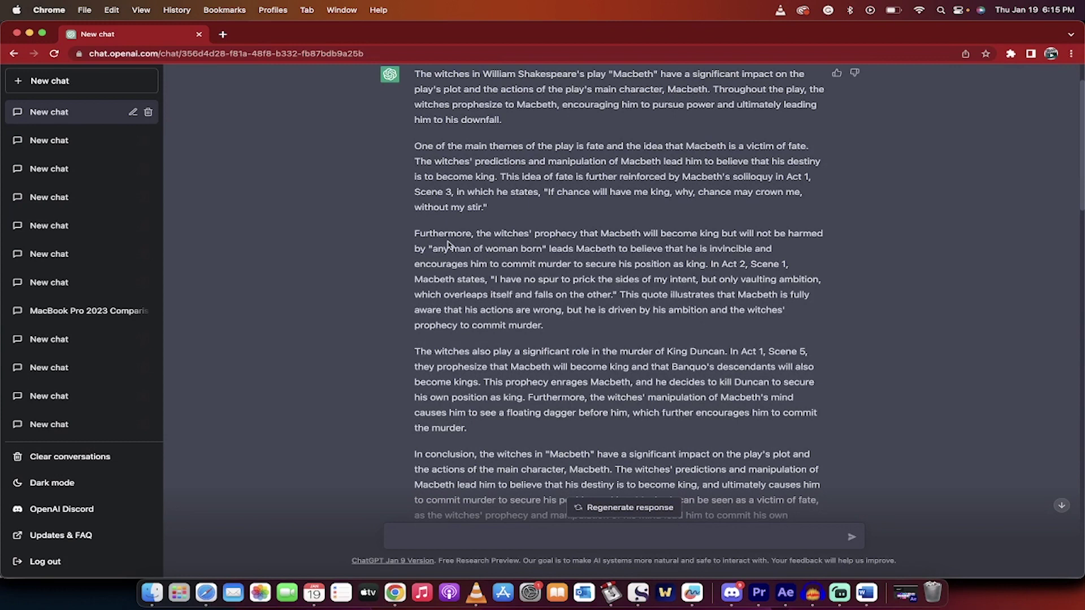
drag(414, 234, 543, 320)
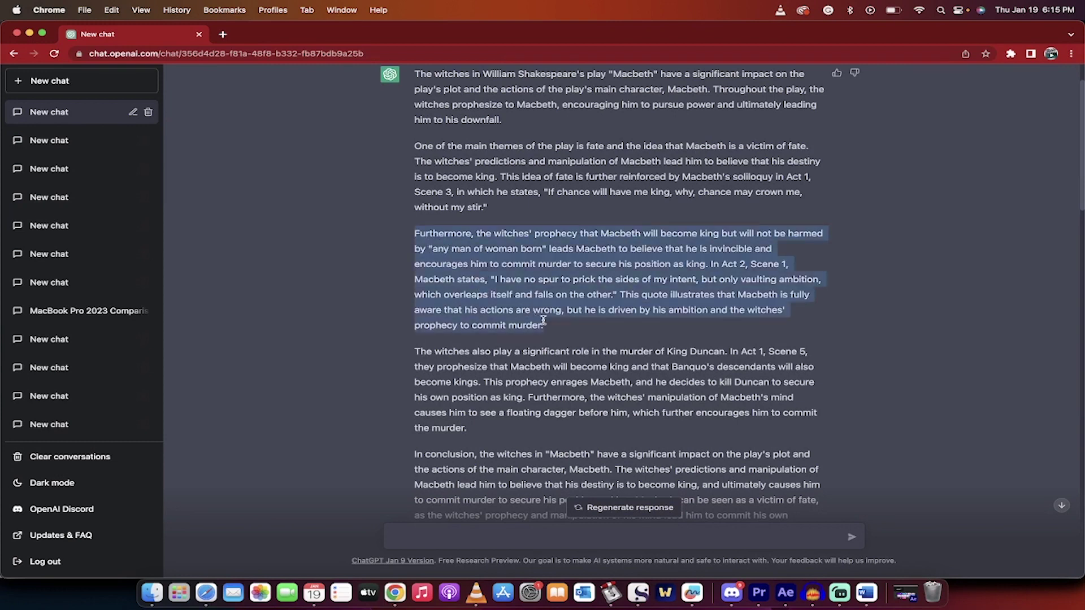
click(579, 273)
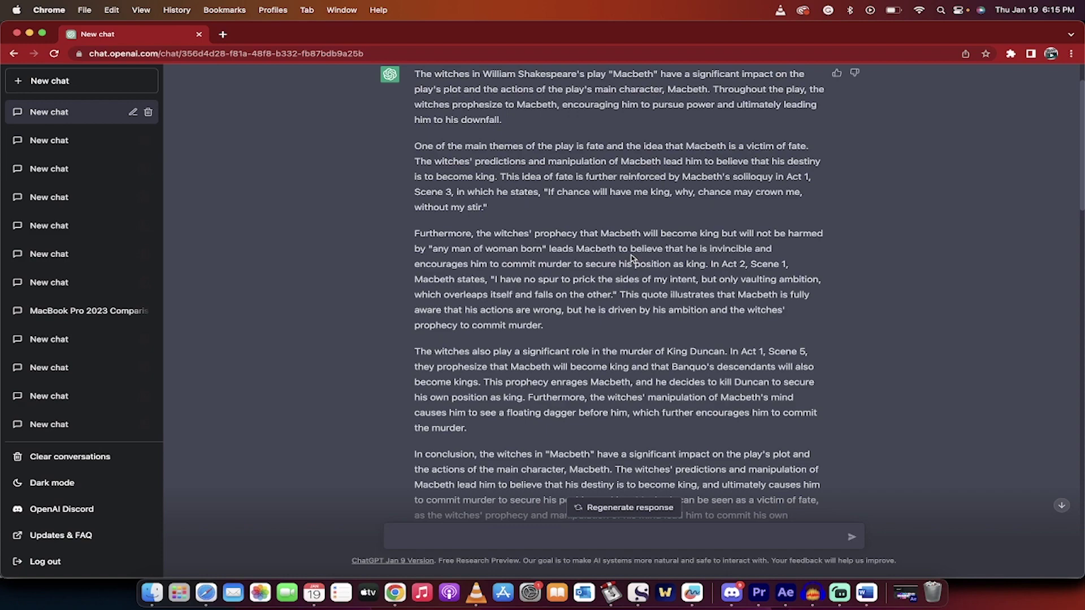
Read through the follow-up answers on Macbeth's fate and invincibility.
scroll(627, 266, down, 15)
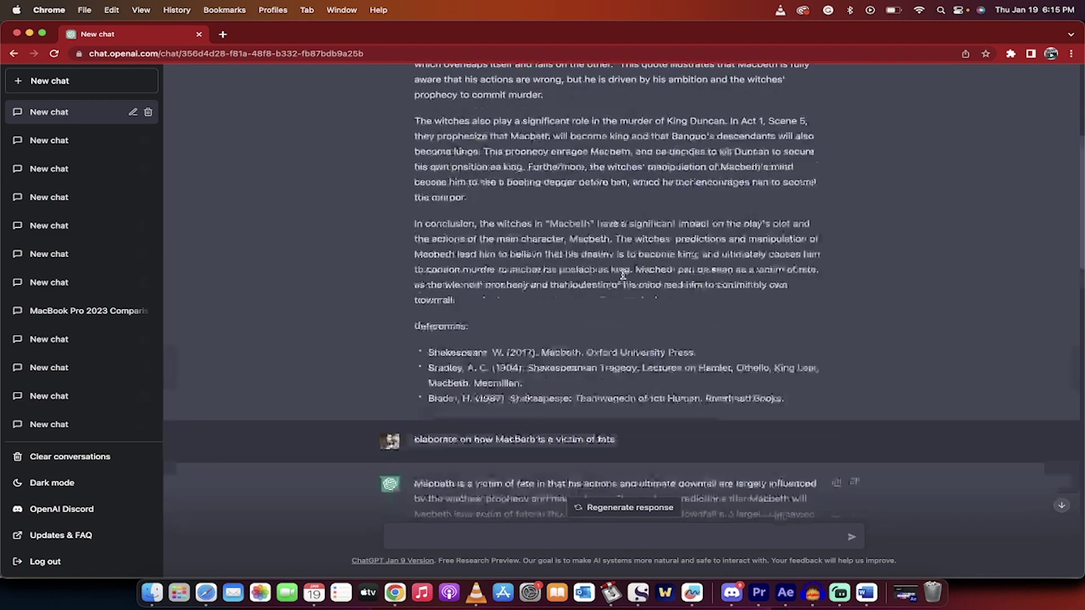
scroll(623, 277, down, 2)
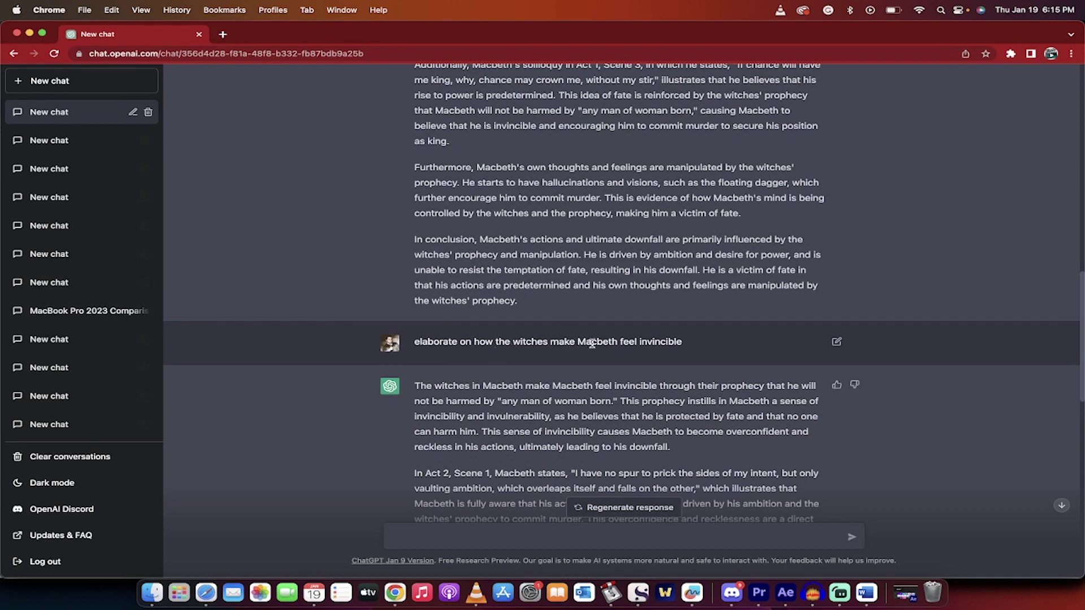
scroll(643, 394, down, 2)
scroll(643, 394, down, 3)
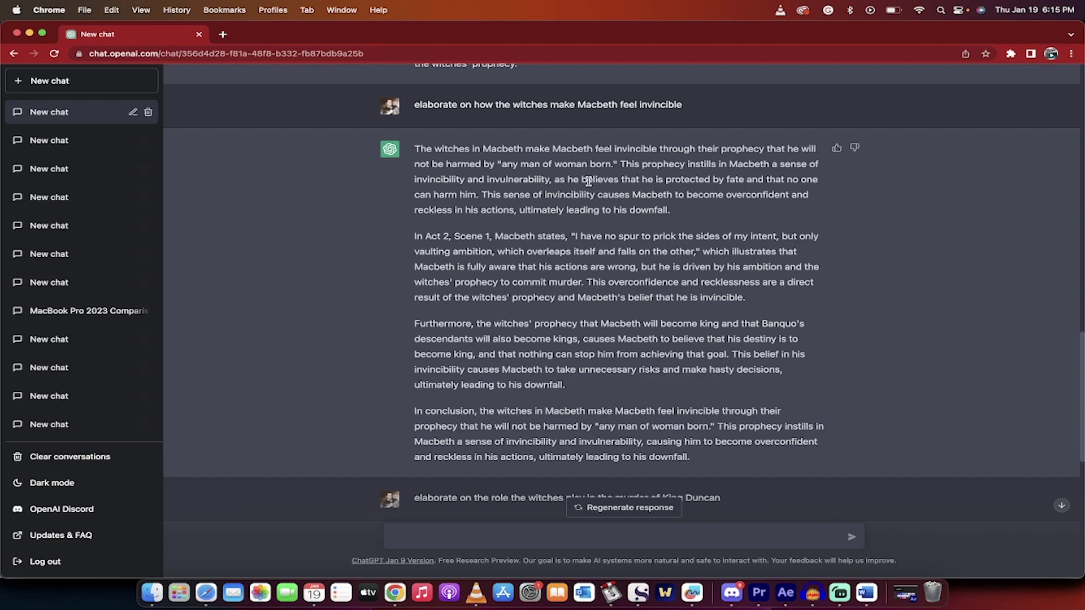
scroll(551, 232, down, 2)
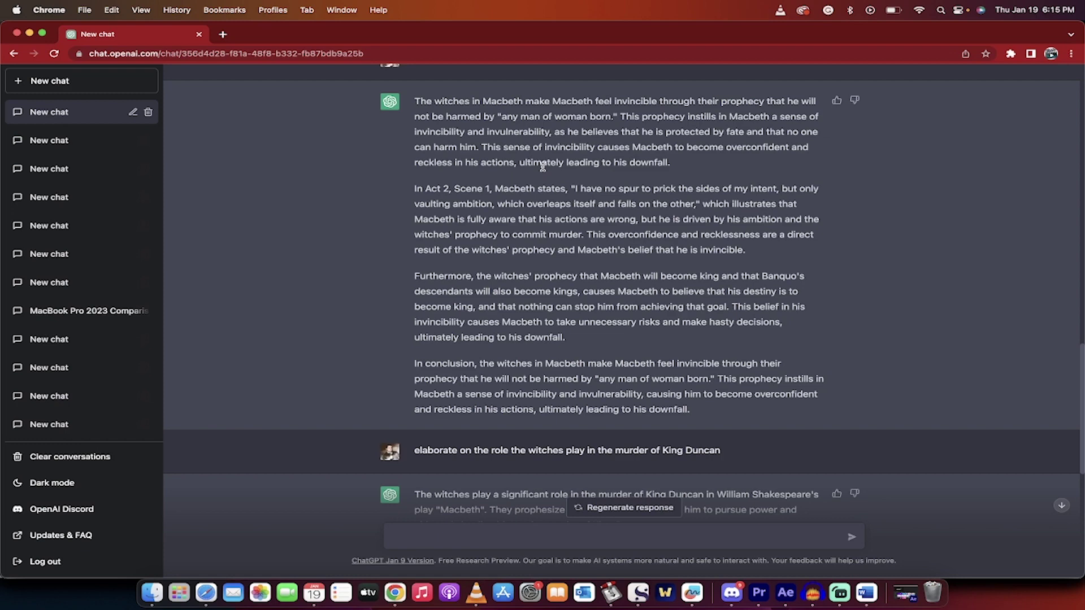
scroll(585, 202, down, 1)
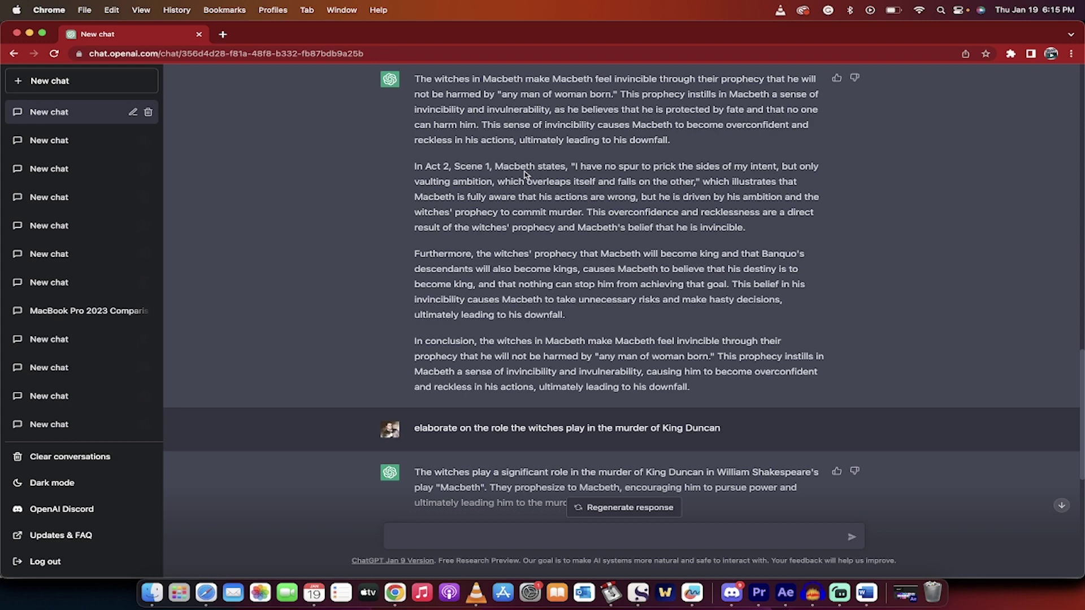
scroll(526, 175, down, 6)
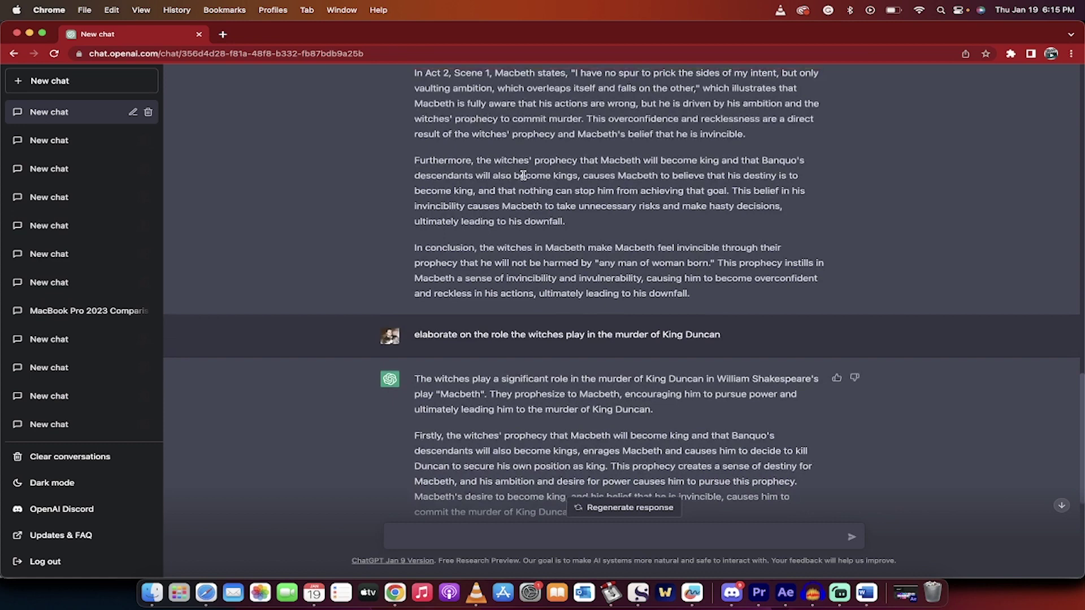
scroll(508, 229, down, 1)
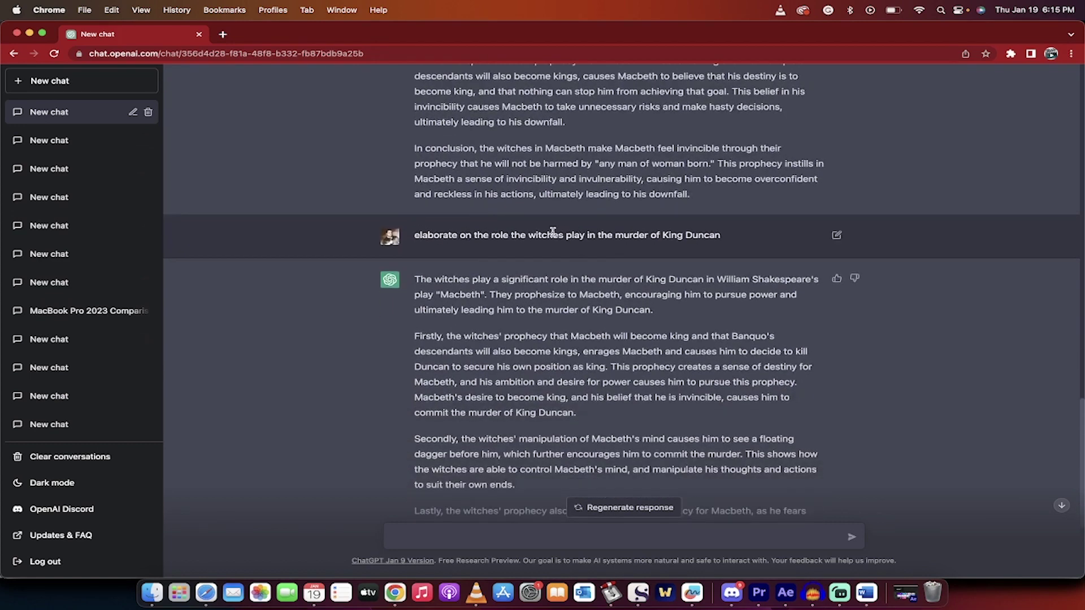
scroll(646, 290, up, 10)
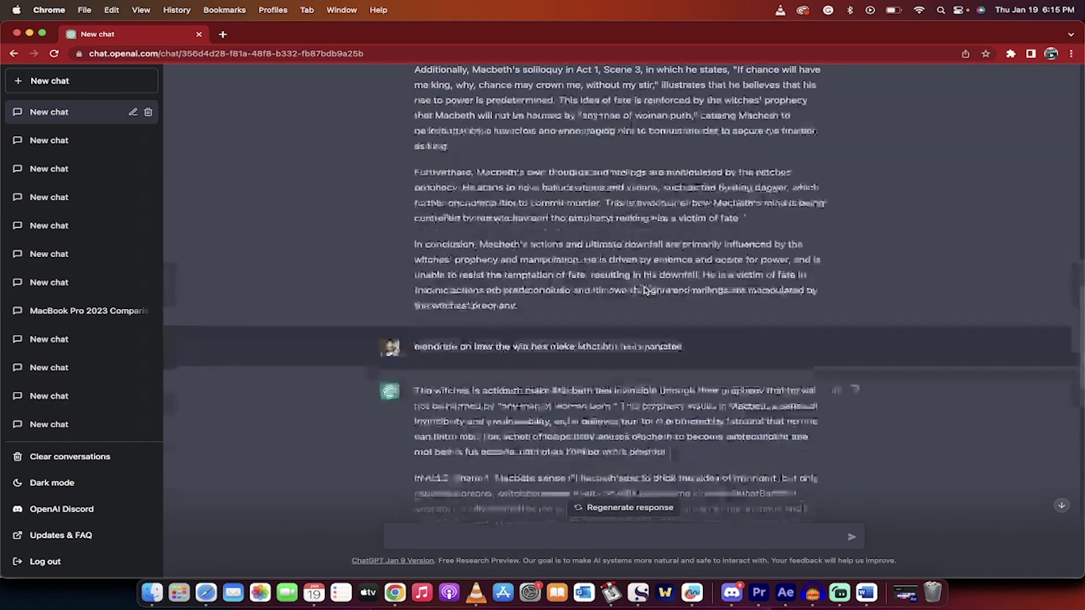
scroll(647, 289, up, 15)
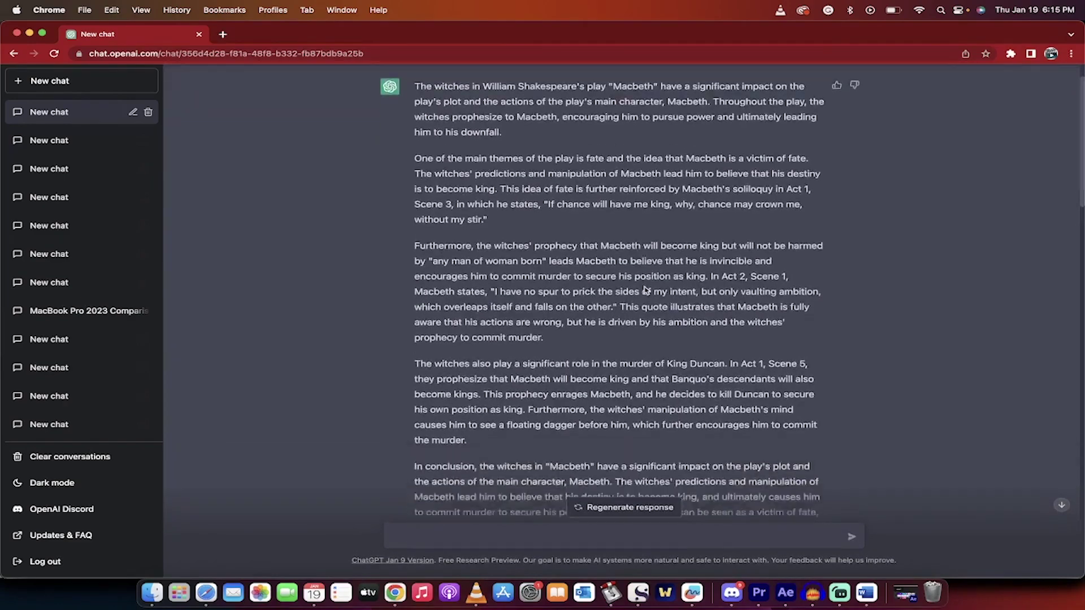
scroll(645, 290, down, 5)
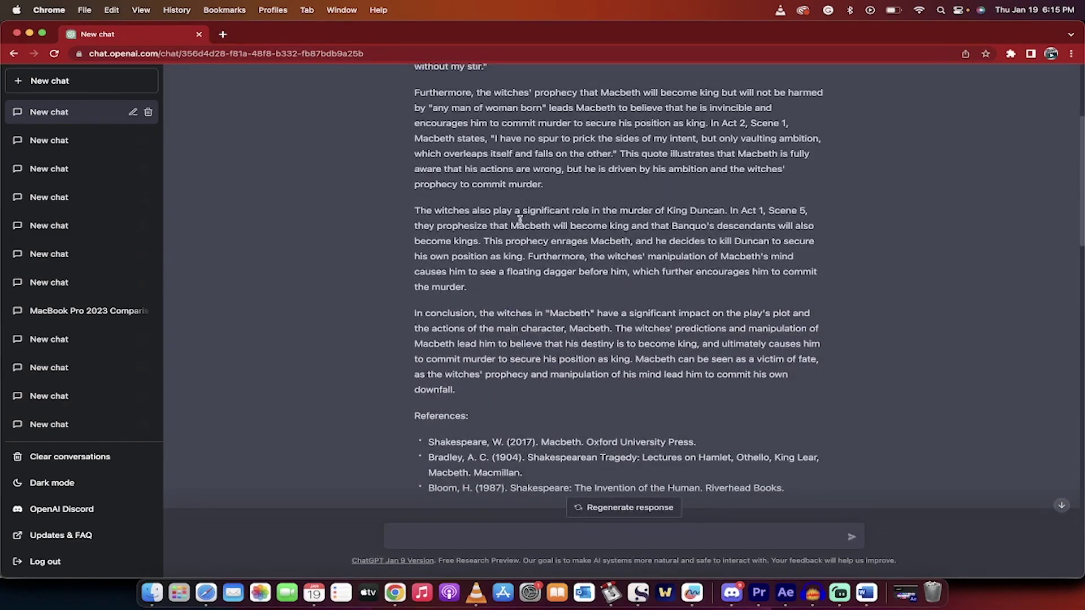
Select the paragraph on the witches and Duncan's murder and read to the conclusion.
drag(416, 210, 465, 274)
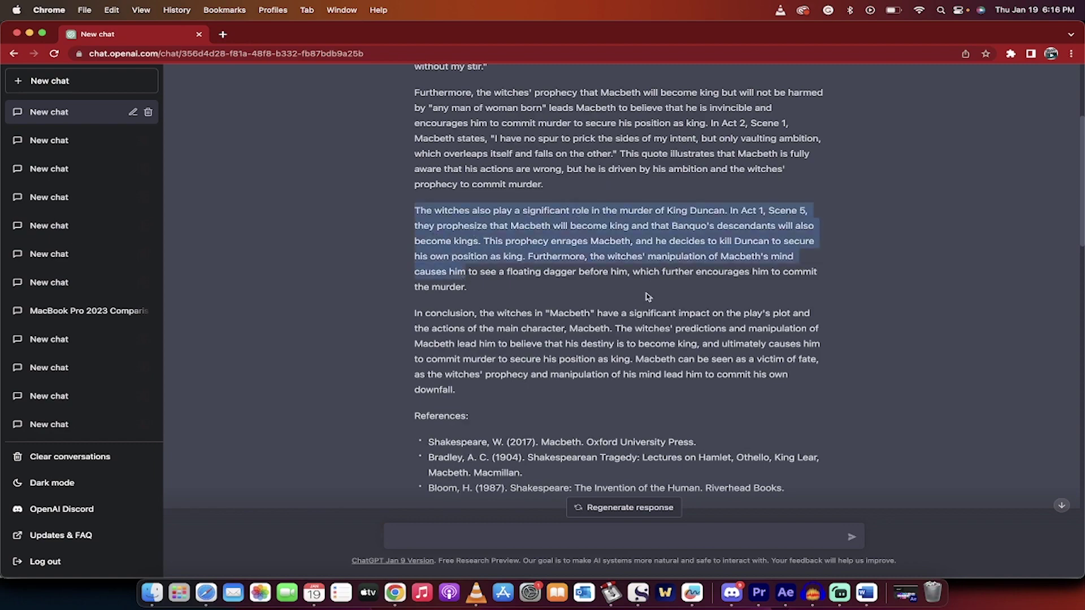
scroll(646, 297, down, 15)
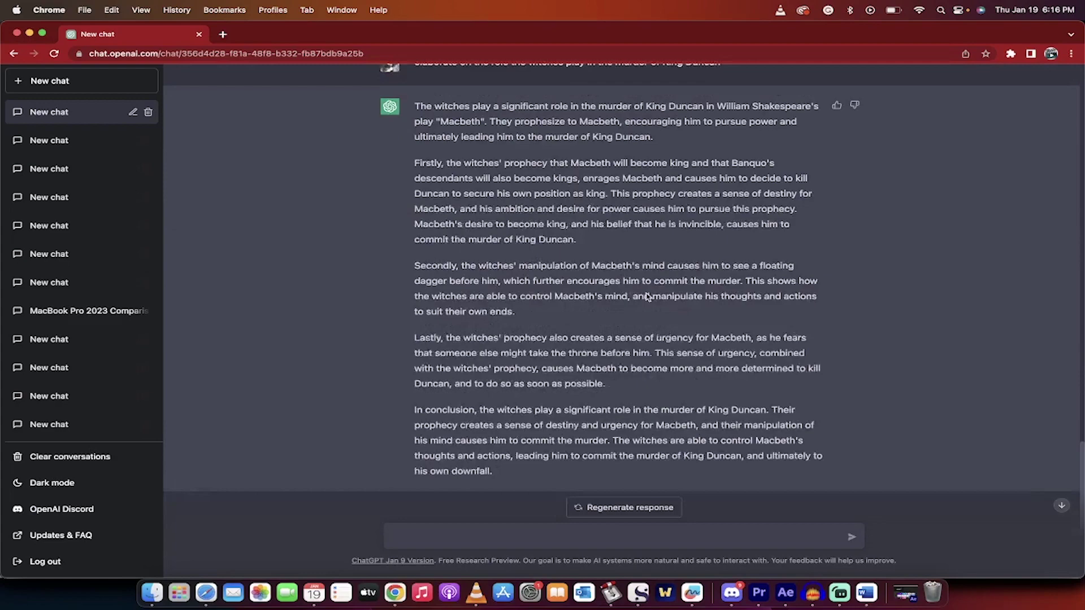
scroll(647, 296, down, 1)
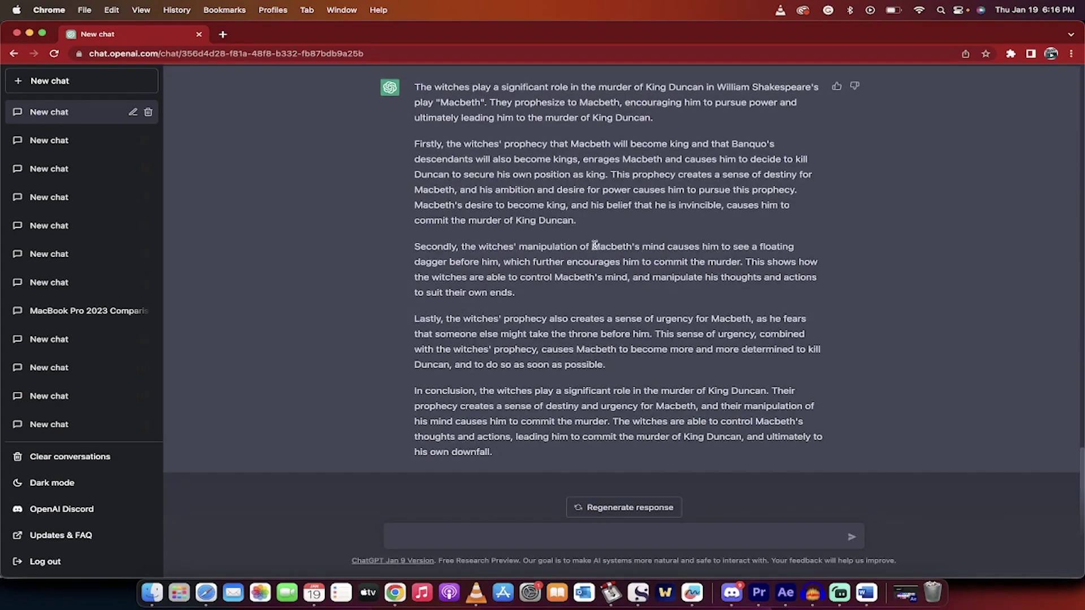
Bring the Word document forward and review the pasted Macbeth essay and references.
click(866, 592)
scroll(689, 383, up, 3)
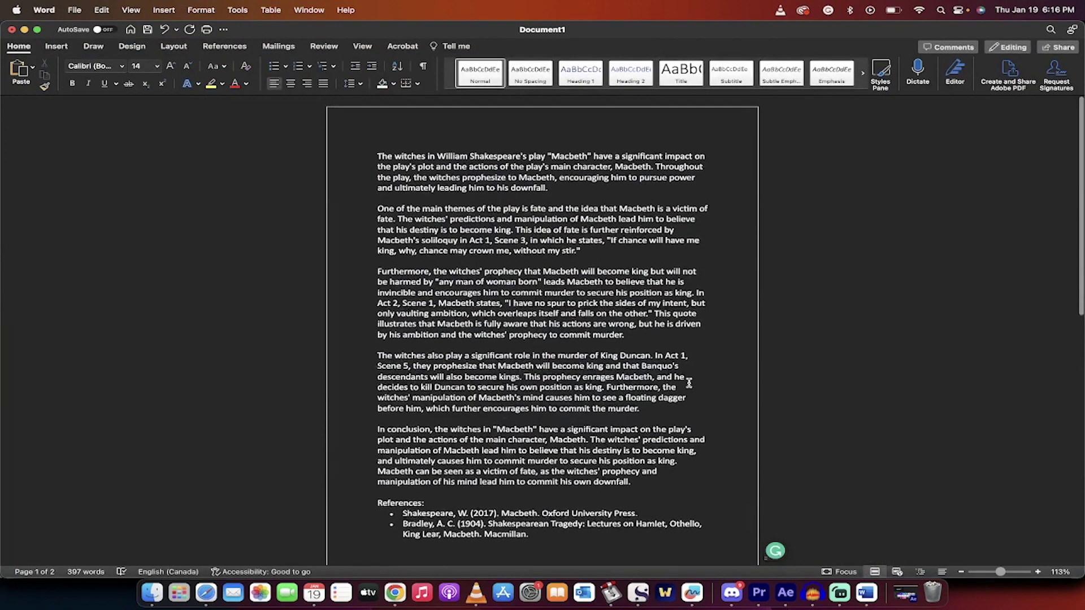
scroll(689, 383, down, 8)
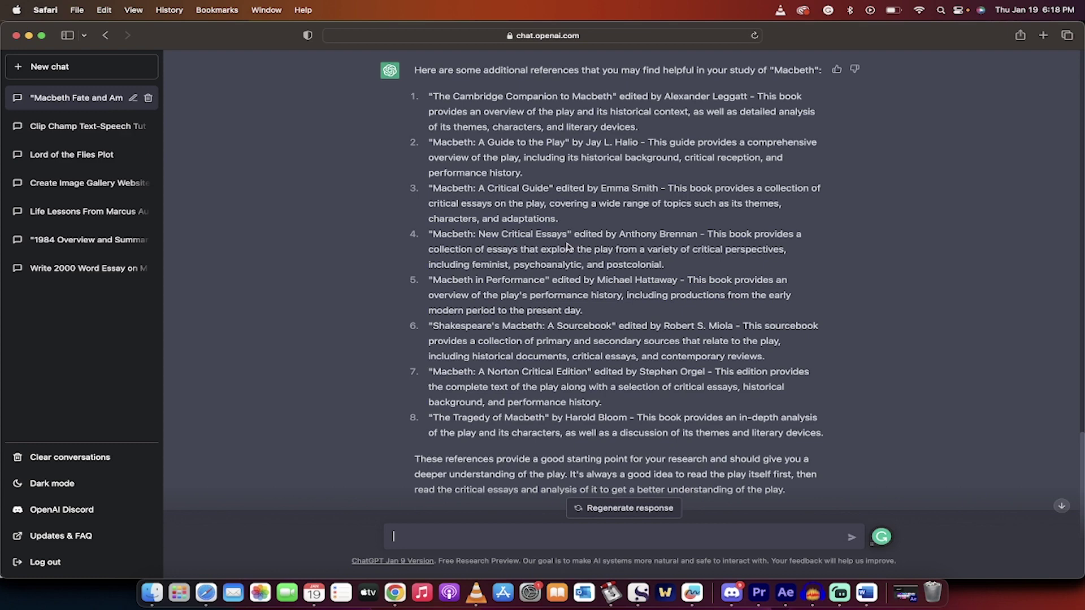
scroll(513, 375, down, 2)
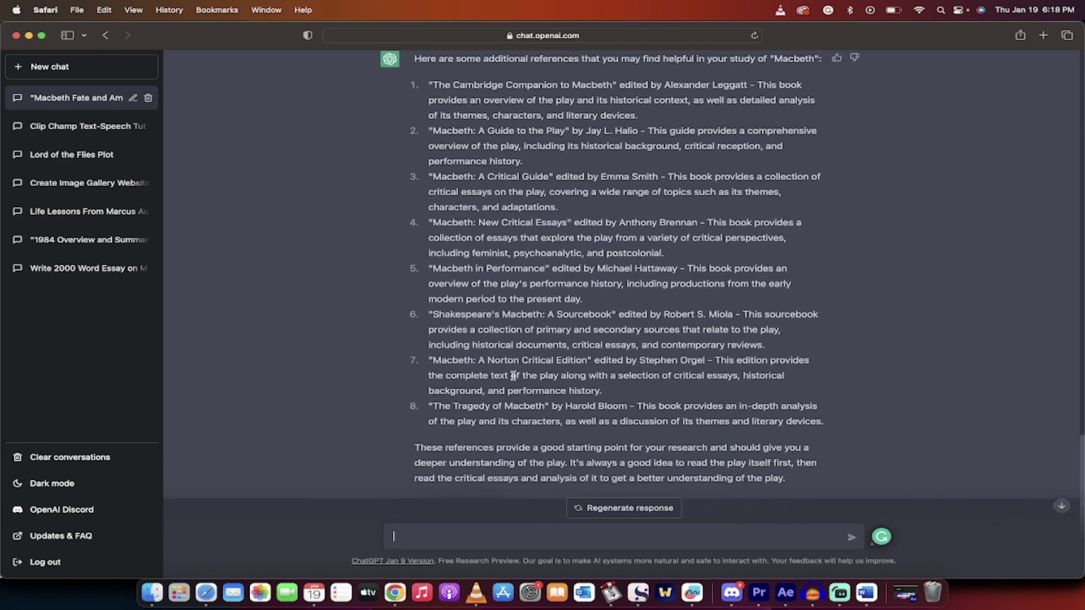